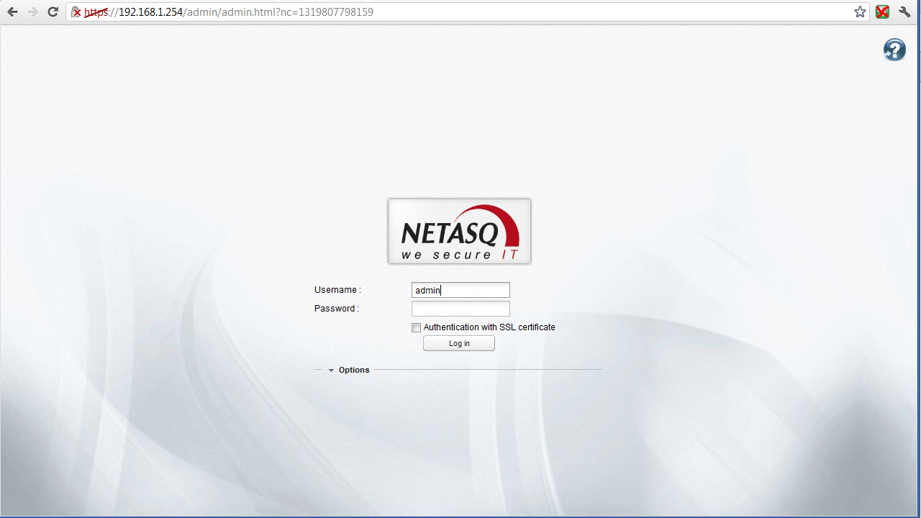
Log in to the primary firewall at 192.168.1.254 with the admin account password
{"action": "key", "text": "Tab"}
{"action": "type", "text": "•••••••"}
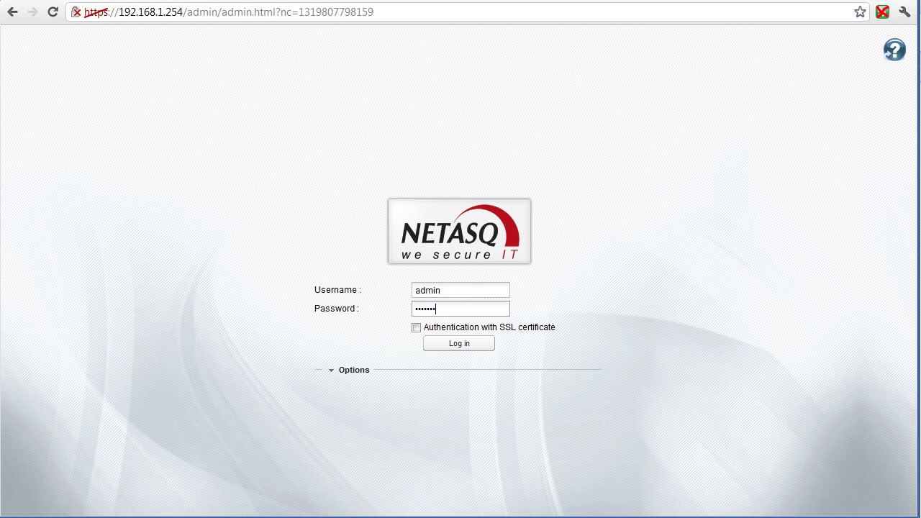
{"action": "type", "text": "•••"}
{"action": "key", "text": "Return"}
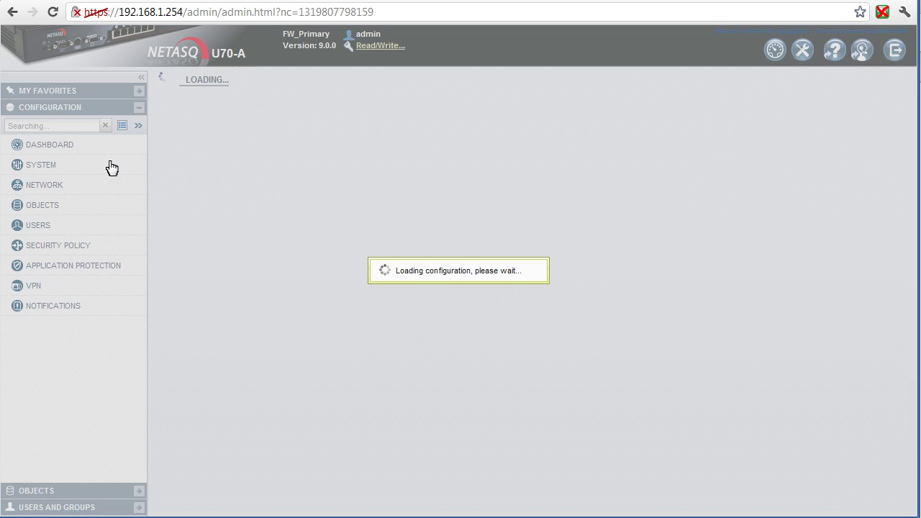
Launch the High Availability wizard under SYSTEM and choose to create a new firewall group
{"action": "left_click", "coordinate": [51, 169]}
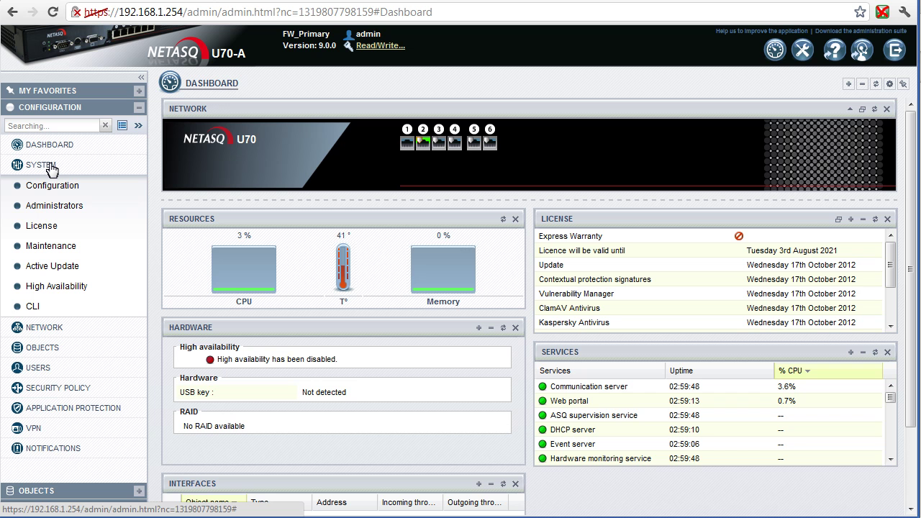
{"action": "left_click", "coordinate": [60, 289]}
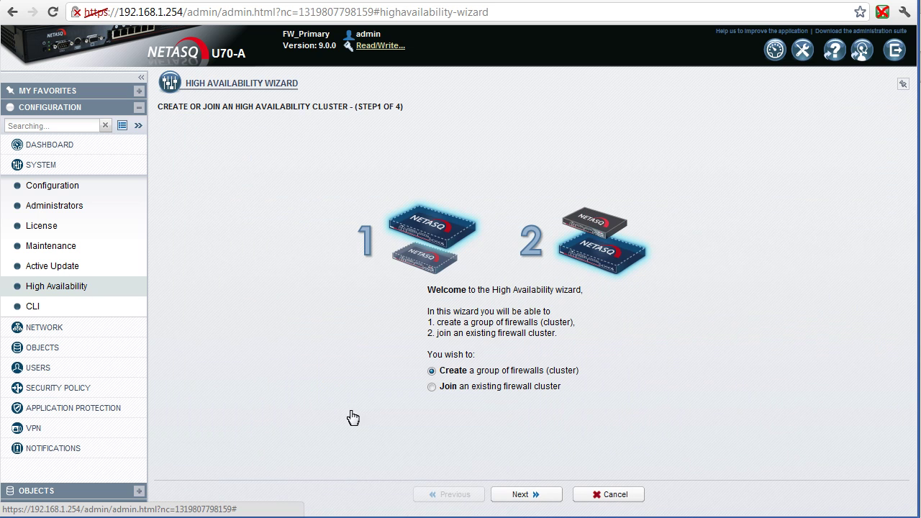
{"action": "left_click", "coordinate": [537, 496]}
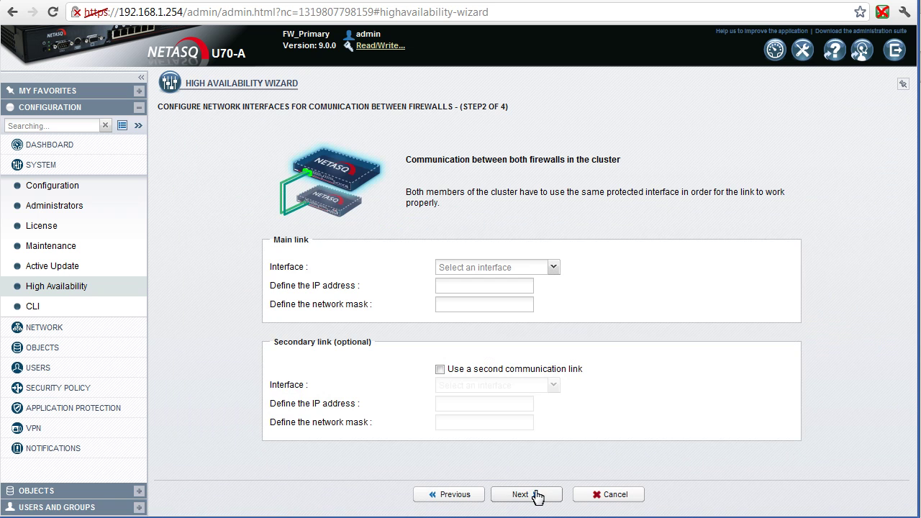
Use dmz4 as the main cluster link with IP 172.31.254.1 and mask 255.255.255.252
{"action": "left_click", "coordinate": [553, 268]}
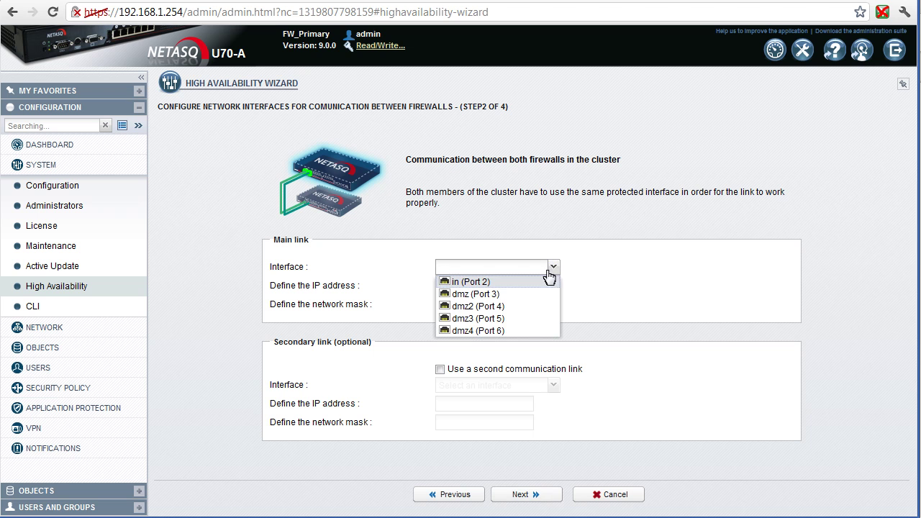
{"action": "left_click", "coordinate": [515, 331]}
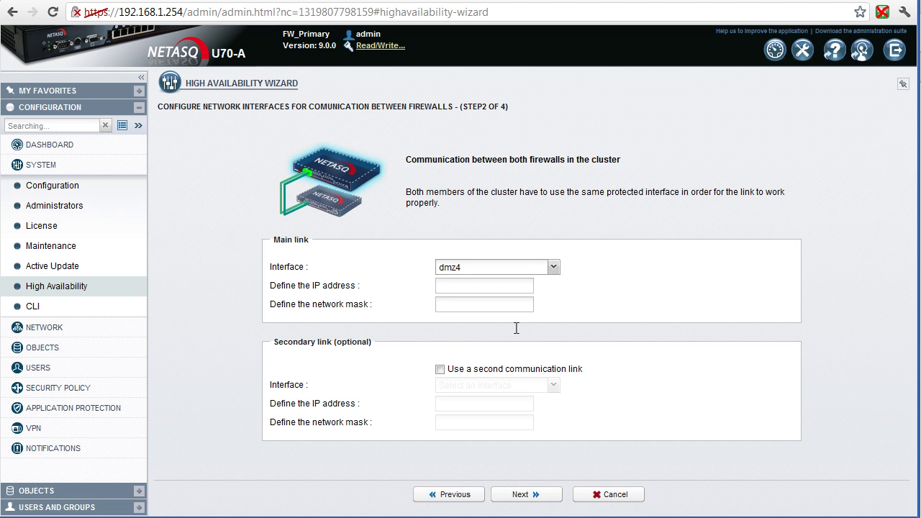
{"action": "left_click", "coordinate": [478, 288]}
{"action": "type", "text": "172.31"}
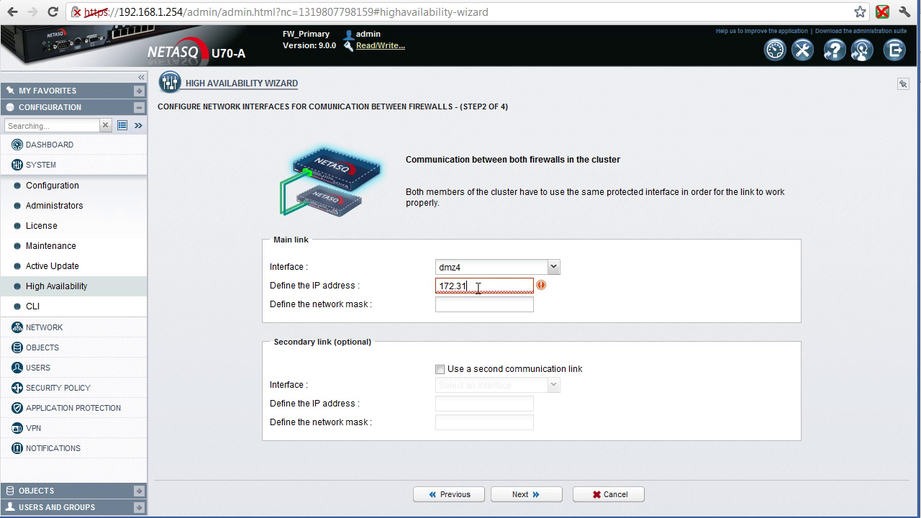
{"action": "type", "text": ".254.1"}
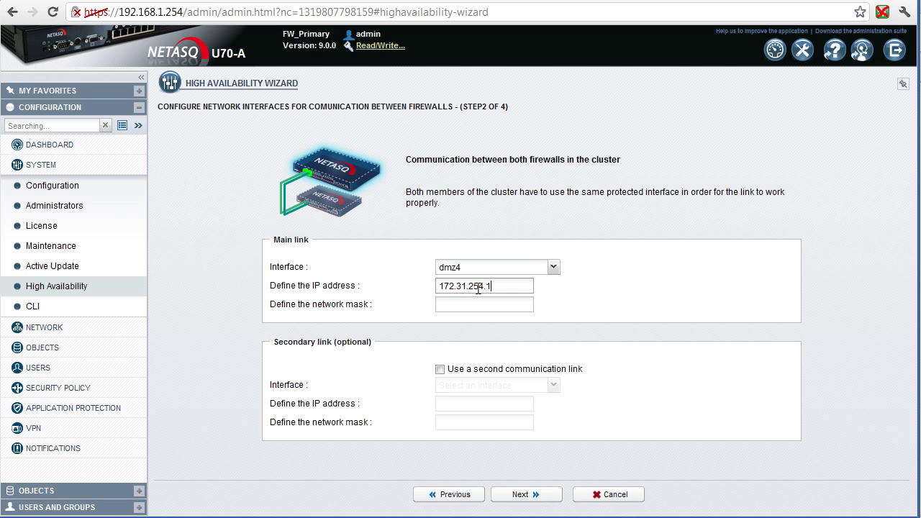
{"action": "key", "text": "Tab"}
{"action": "type", "text": "25"}
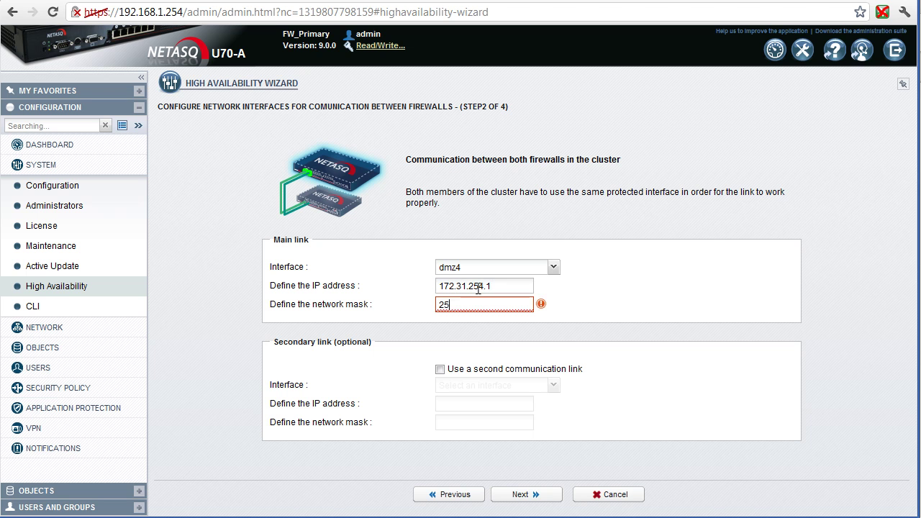
{"action": "type", "text": "5.255.255.252"}
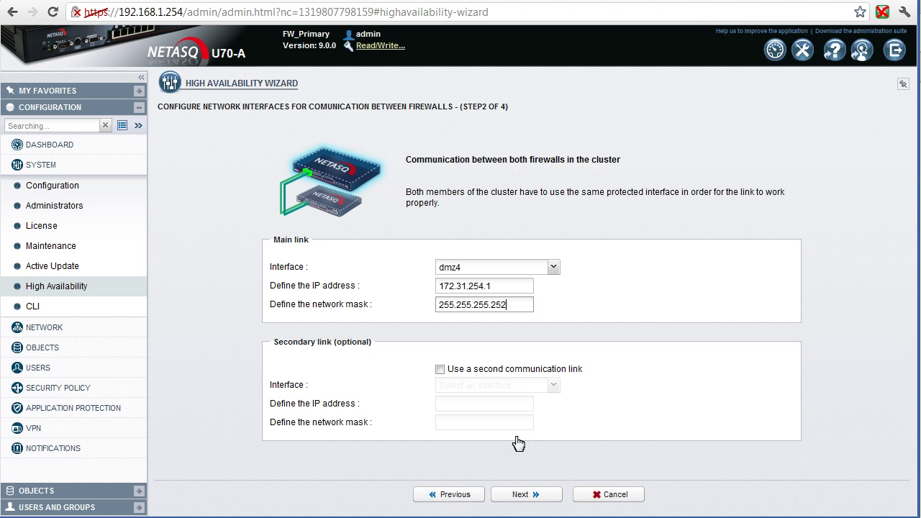
{"action": "left_click", "coordinate": [530, 494]}
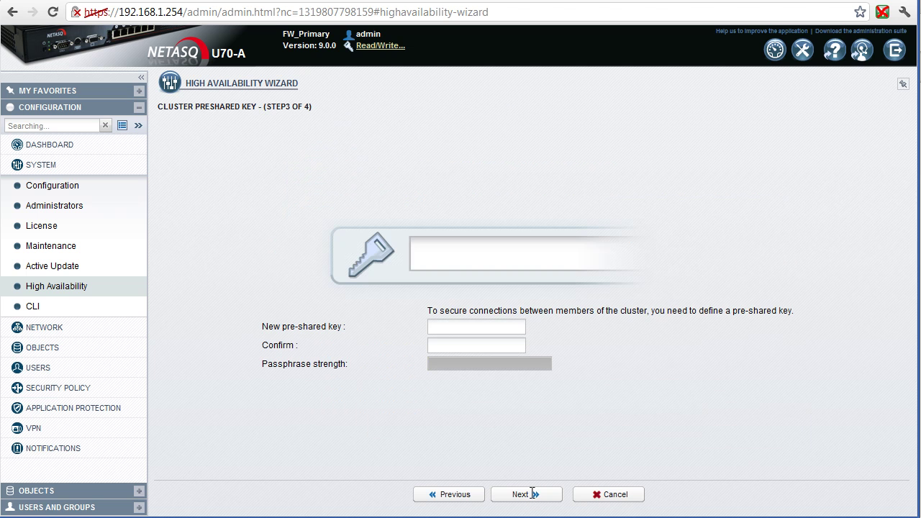
Enter the cluster pre-shared key and retype it in the confirmation field
{"action": "left_click", "coordinate": [464, 328]}
{"action": "type", "text": "••••••"}
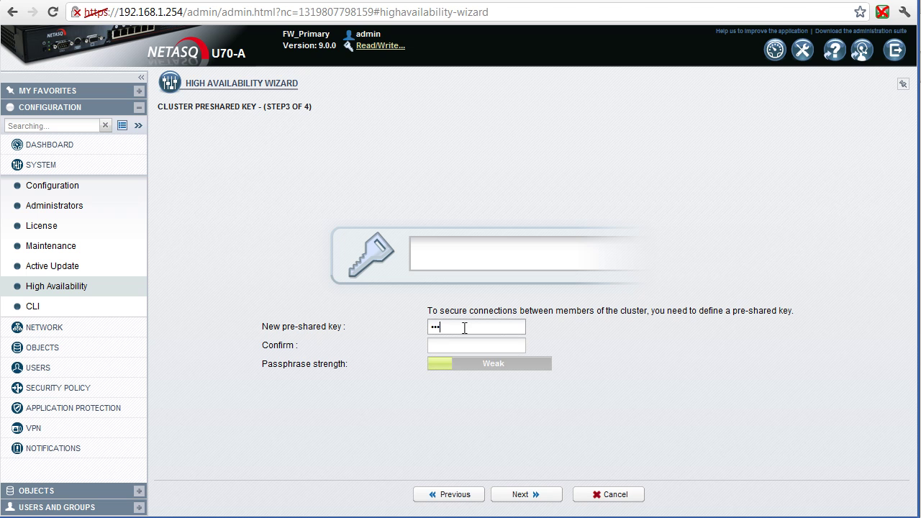
{"action": "type", "text": "••••••"}
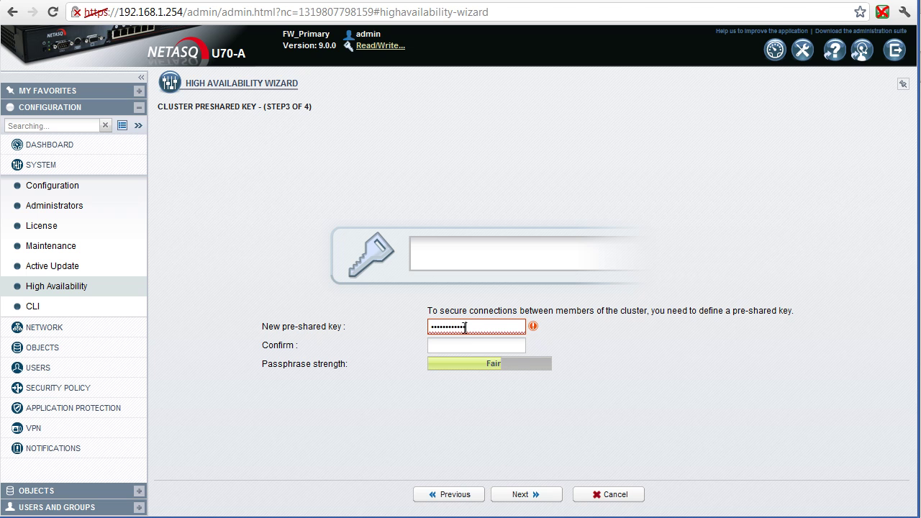
{"action": "key", "text": "Tab"}
{"action": "type", "text": "••••••"}
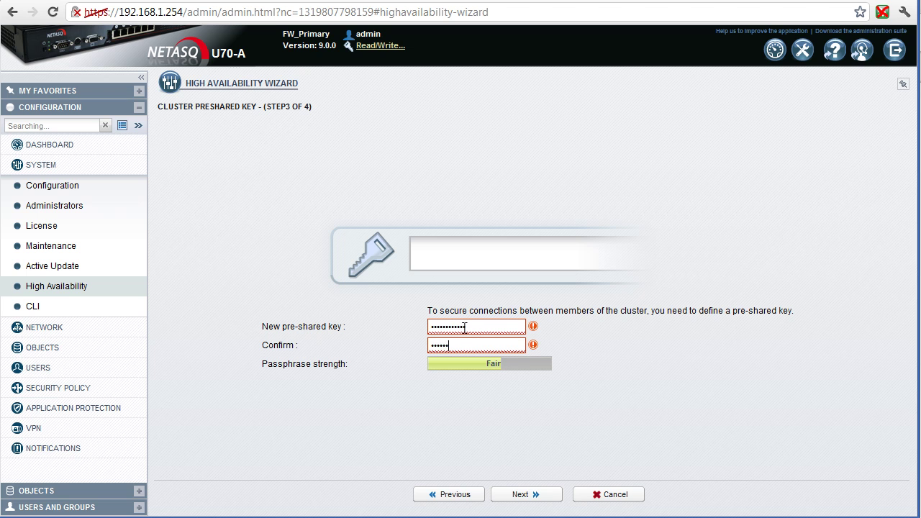
{"action": "type", "text": "••••••"}
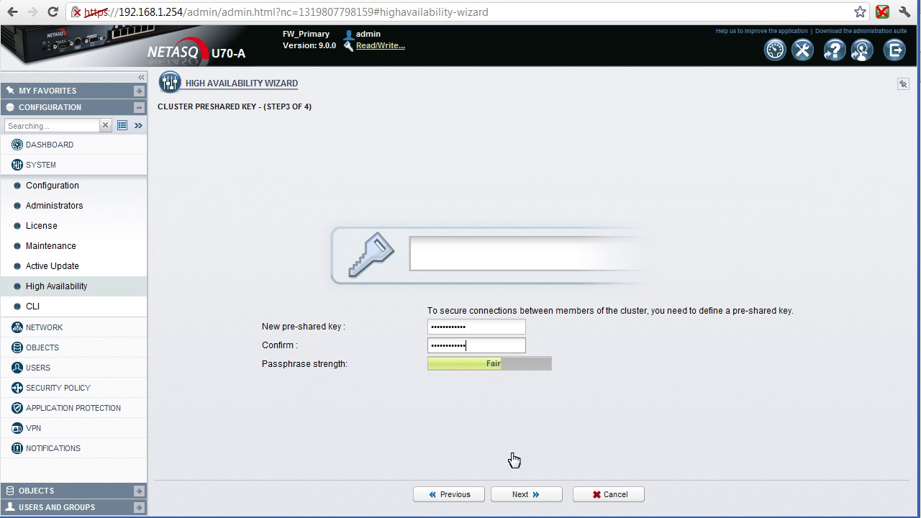
Review the cluster summary and finish the High Availability wizard on the primary firewall
{"action": "left_click", "coordinate": [527, 495]}
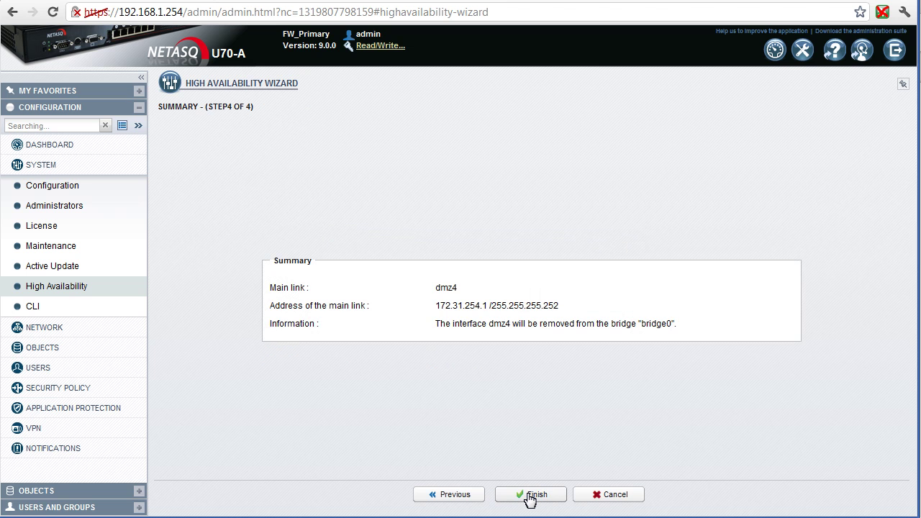
{"action": "left_click", "coordinate": [529, 495]}
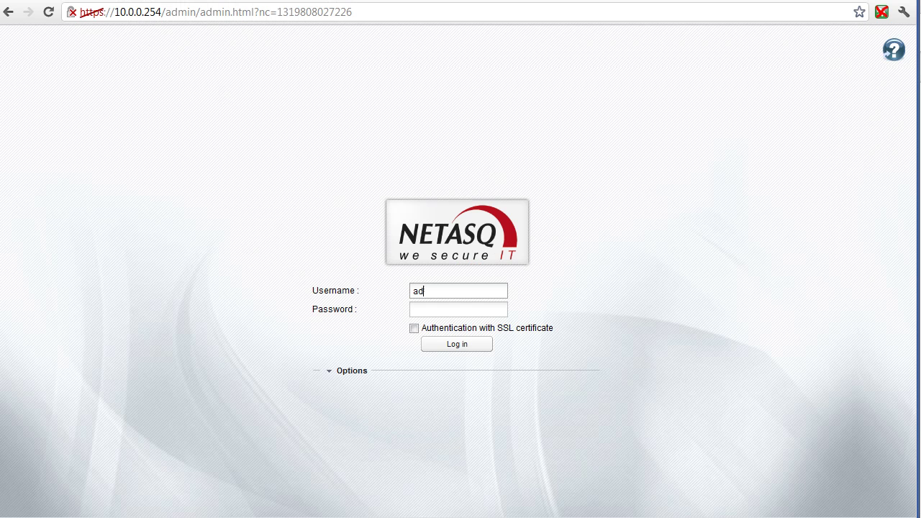
Log in to the secondary firewall at 10.0.0.254 with the admin username and password
{"action": "type", "text": "min"}
{"action": "key", "text": "Tab"}
{"action": "type", "text": "•••••••"}
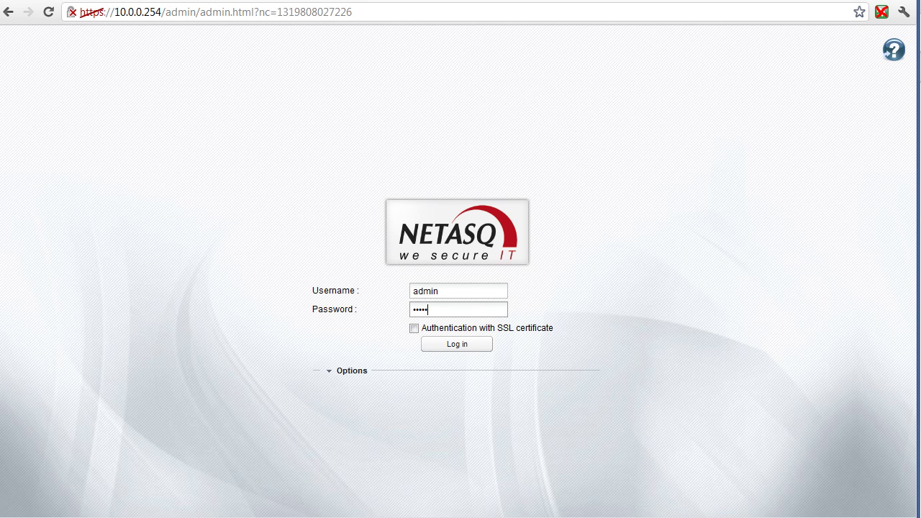
{"action": "type", "text": "•••"}
{"action": "left_click", "coordinate": [453, 344]}
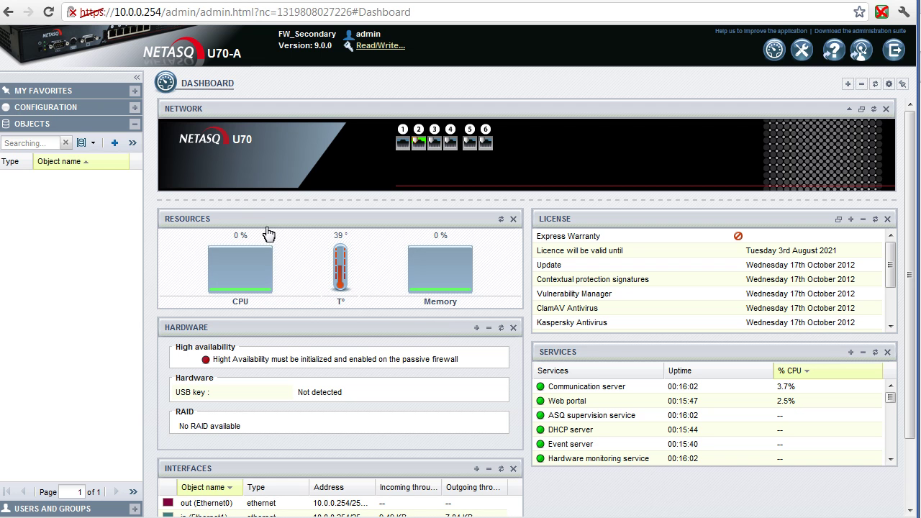
Open Configuration > System > High Availability and choose to join an existing firewall cluster
{"action": "left_click", "coordinate": [69, 110]}
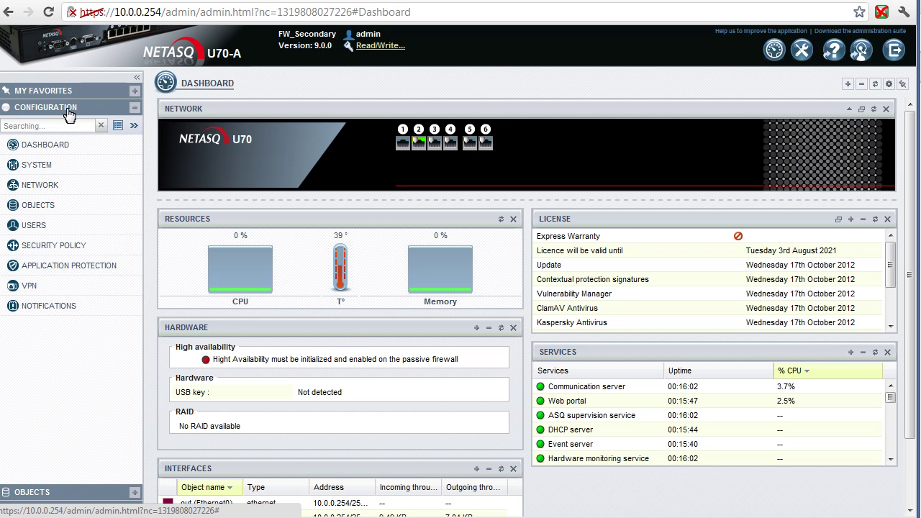
{"action": "left_click", "coordinate": [41, 166]}
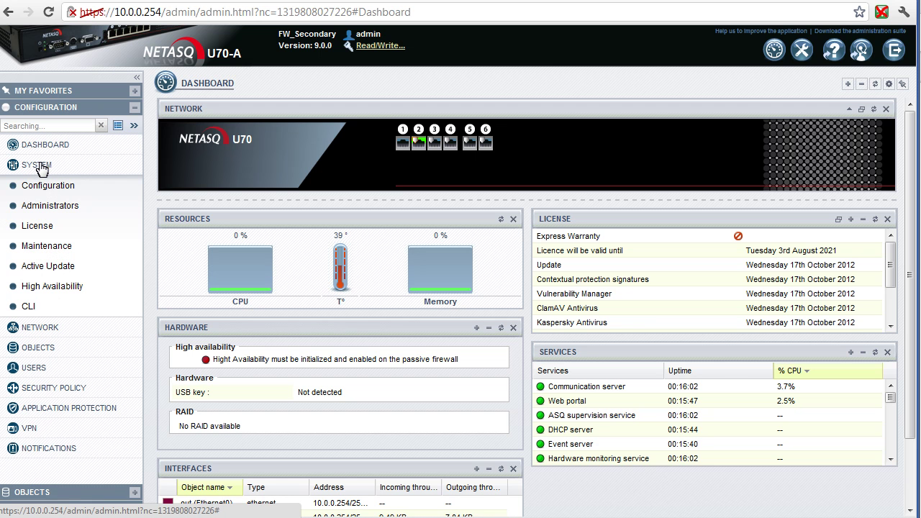
{"action": "left_click", "coordinate": [62, 291]}
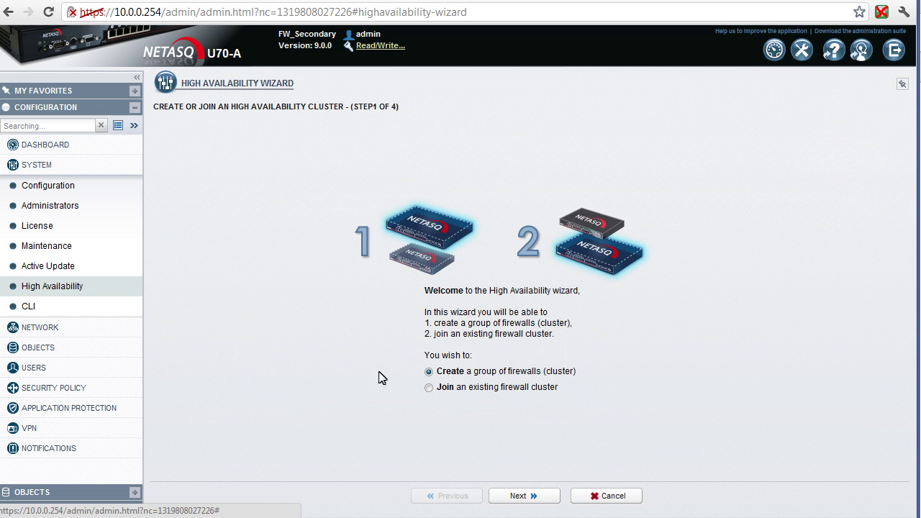
{"action": "left_click", "coordinate": [430, 388]}
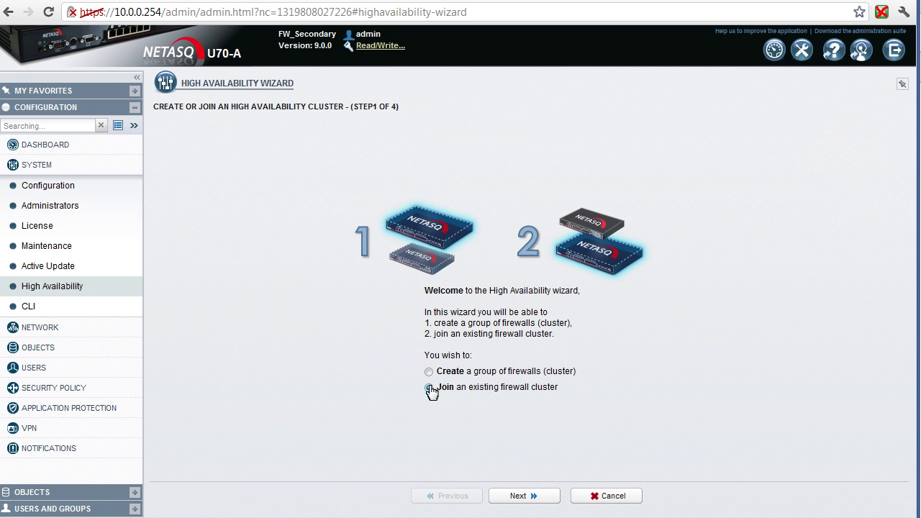
{"action": "left_click", "coordinate": [533, 498]}
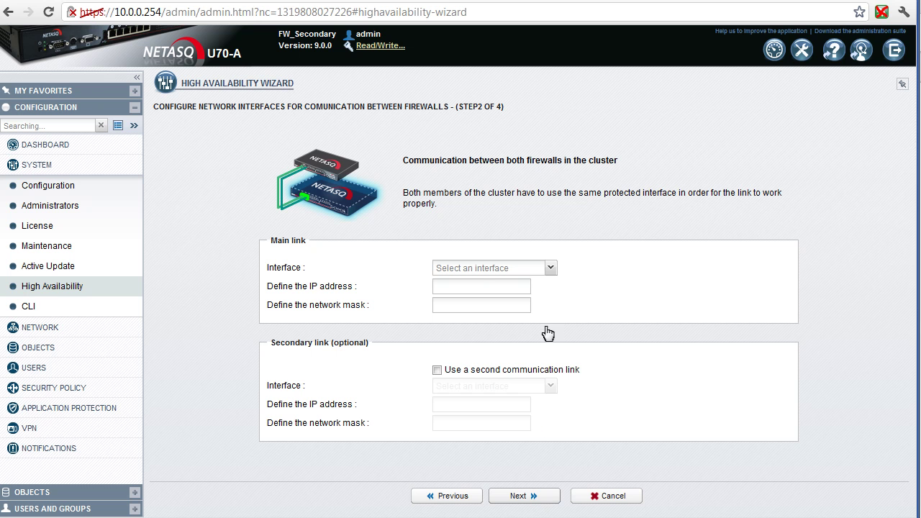
Give the secondary's dmz4 main link IP 172.31.254.2 with mask 255.255.255.252
{"action": "left_click", "coordinate": [550, 270]}
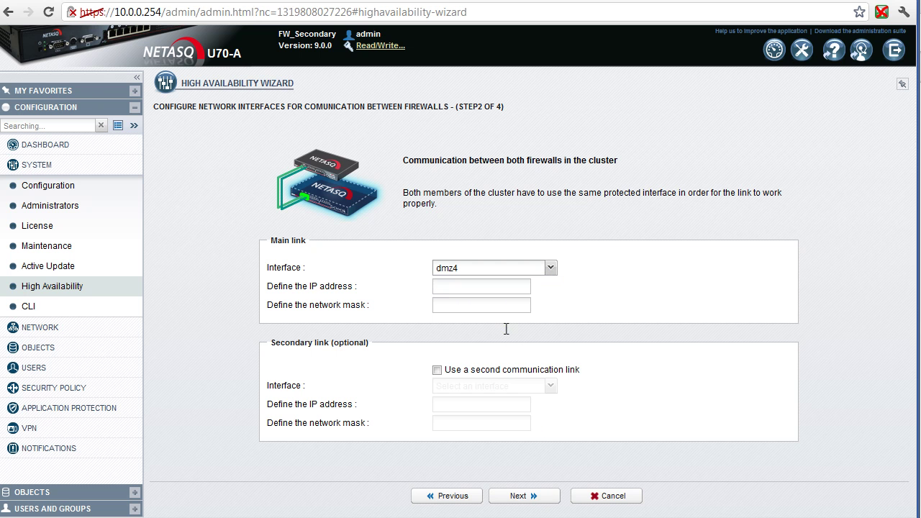
{"action": "left_click", "coordinate": [458, 288]}
{"action": "type", "text": "172.3"}
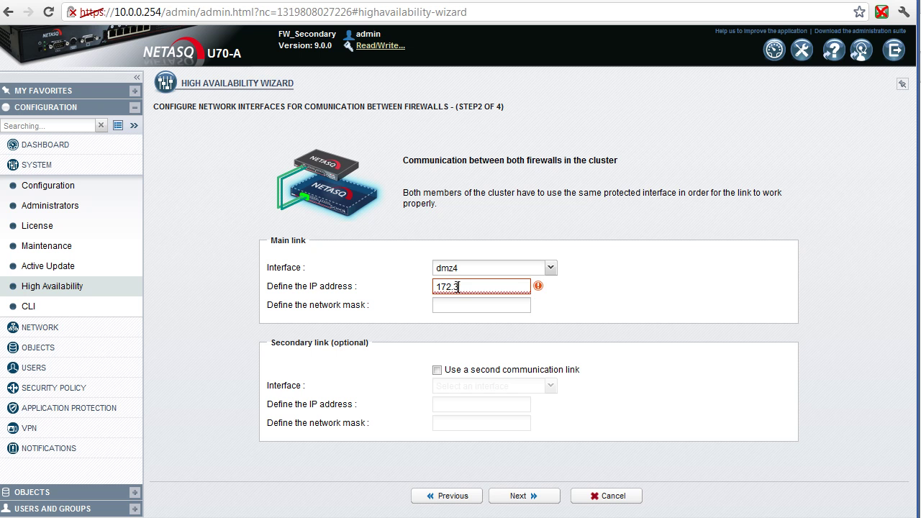
{"action": "type", "text": "1.254.2"}
{"action": "key", "text": "Tab"}
{"action": "type", "text": "25"}
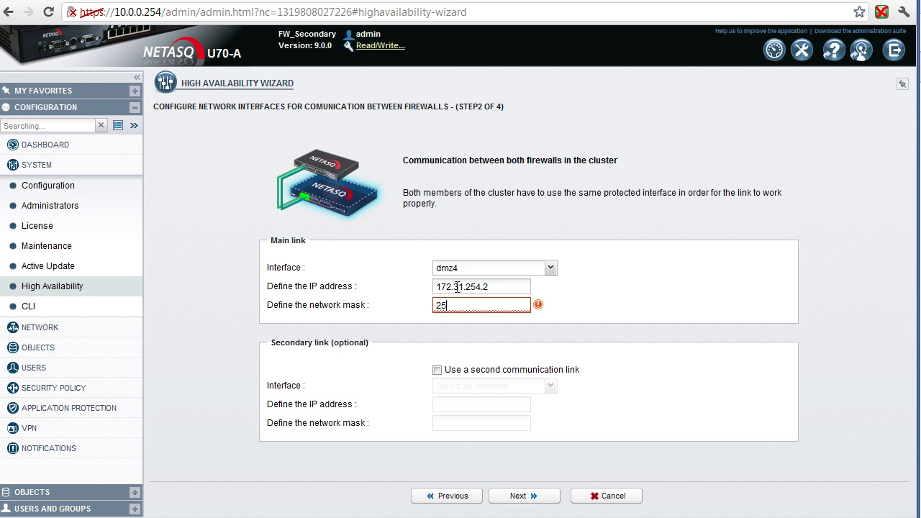
{"action": "type", "text": "5.255.255.252"}
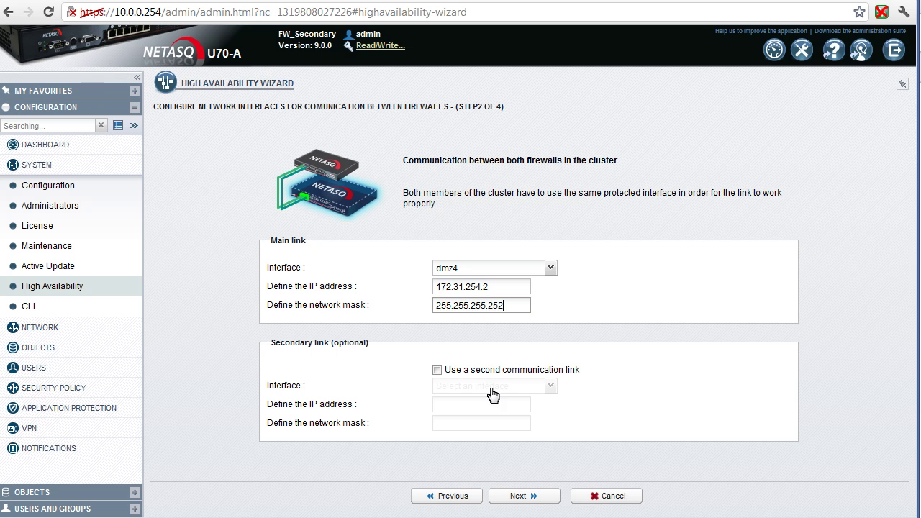
Set 172.31.254.1 as the firewall to contact, enter the pre-shared key, and reach the Summary
{"action": "left_click", "coordinate": [528, 498]}
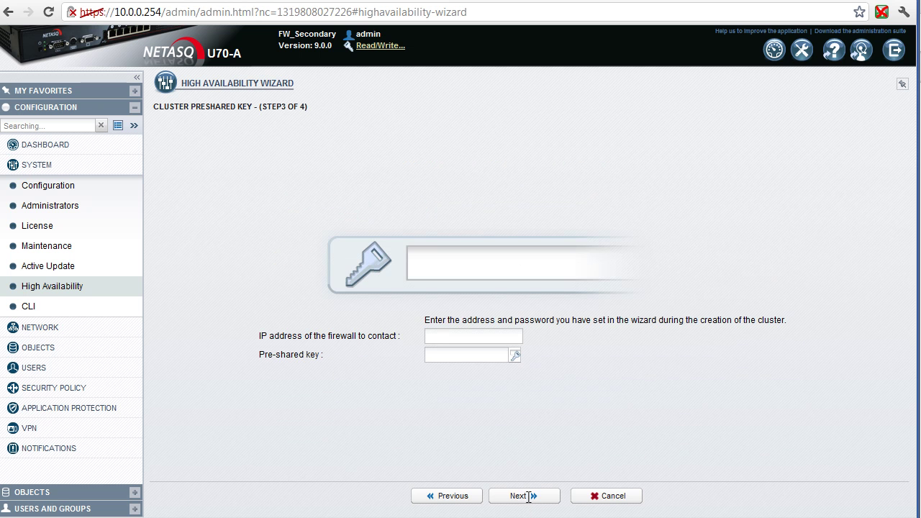
{"action": "left_click", "coordinate": [449, 338]}
{"action": "type", "text": "172.31"}
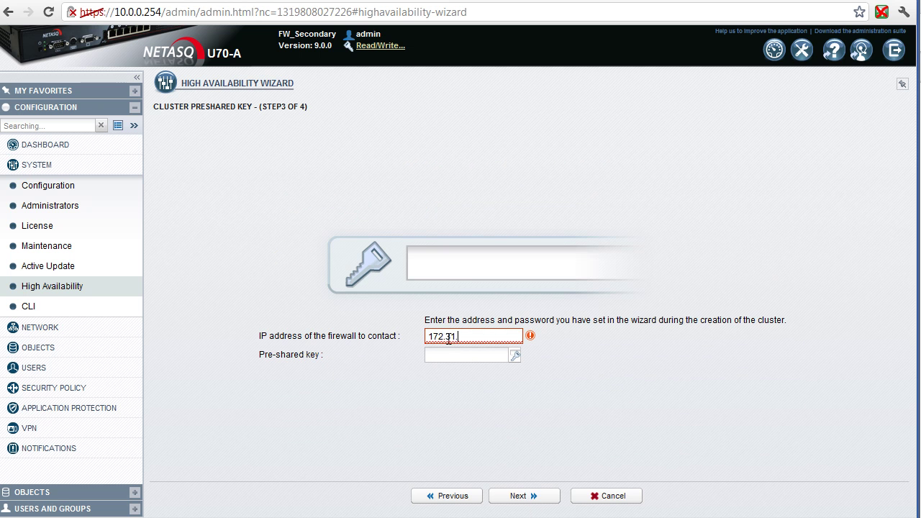
{"action": "type", "text": ".254.1"}
{"action": "key", "text": "Tab"}
{"action": "type", "text": "*******"}
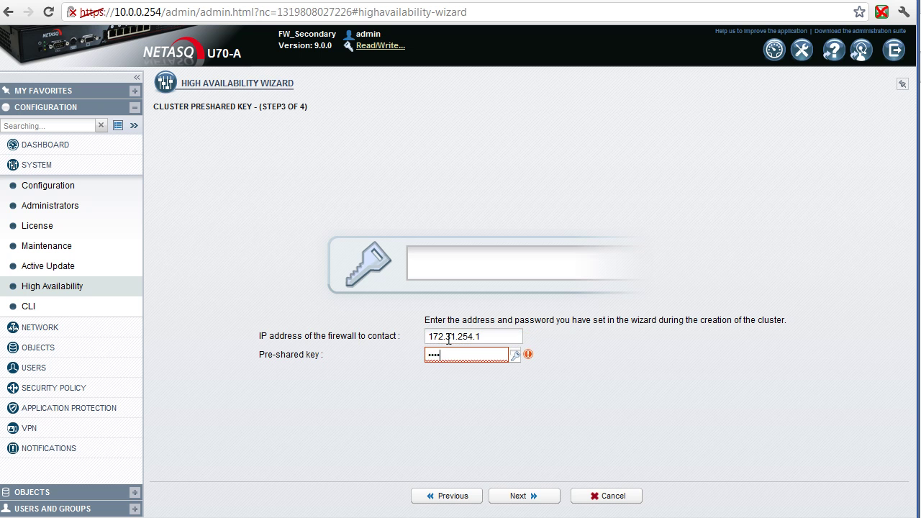
{"action": "type", "text": "*****"}
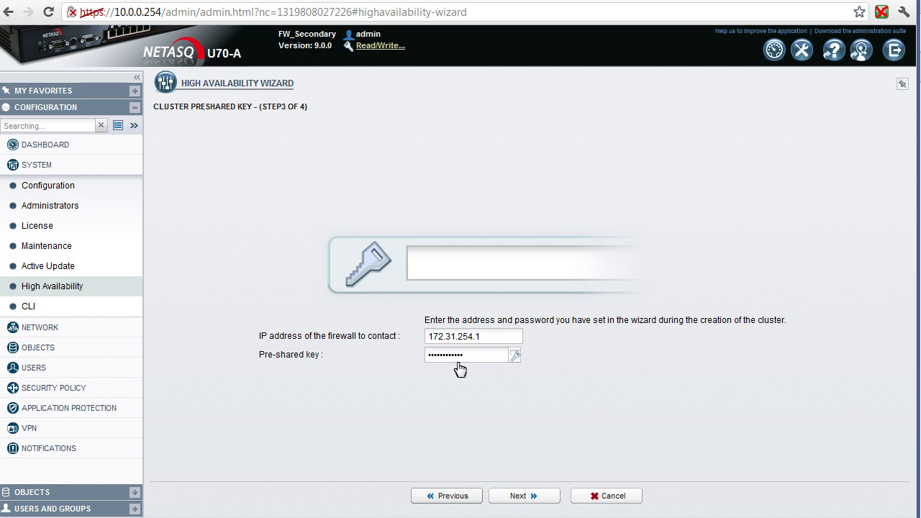
{"action": "left_click", "coordinate": [519, 498]}
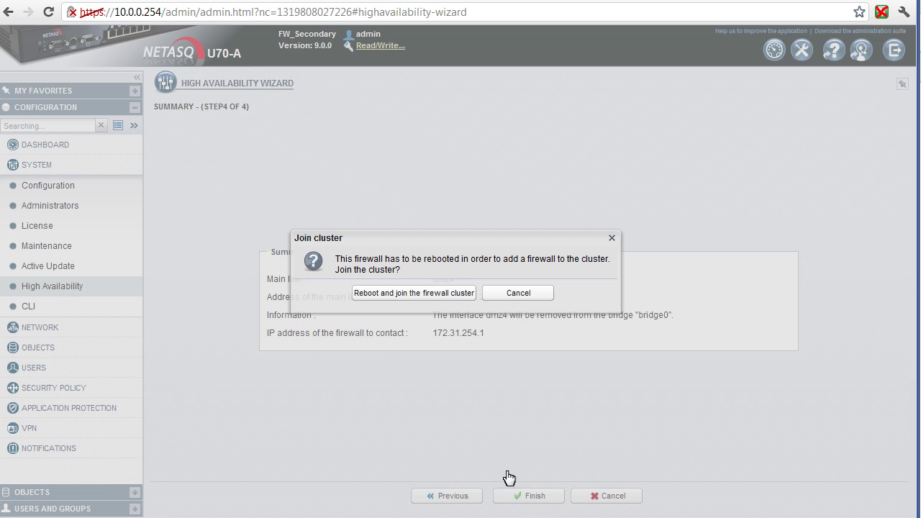
Choose 'Reboot and join the firewall cluster' to finish the join
{"action": "left_click", "coordinate": [439, 297]}
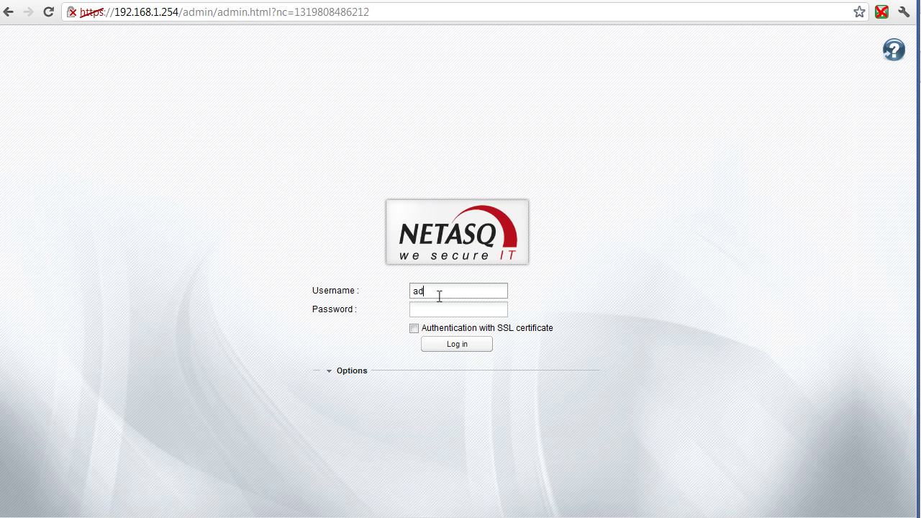
Enter the admin username and the account password on the 192.168.1.254 login page
{"action": "type", "text": "min"}
{"action": "key", "text": "Tab"}
{"action": "type", "text": "*******"}
{"action": "type", "text": "***"}
Log in to FW_Primary and confirm its Hardware panel shows high availability synchronized, master active
{"action": "left_click", "coordinate": [460, 345]}
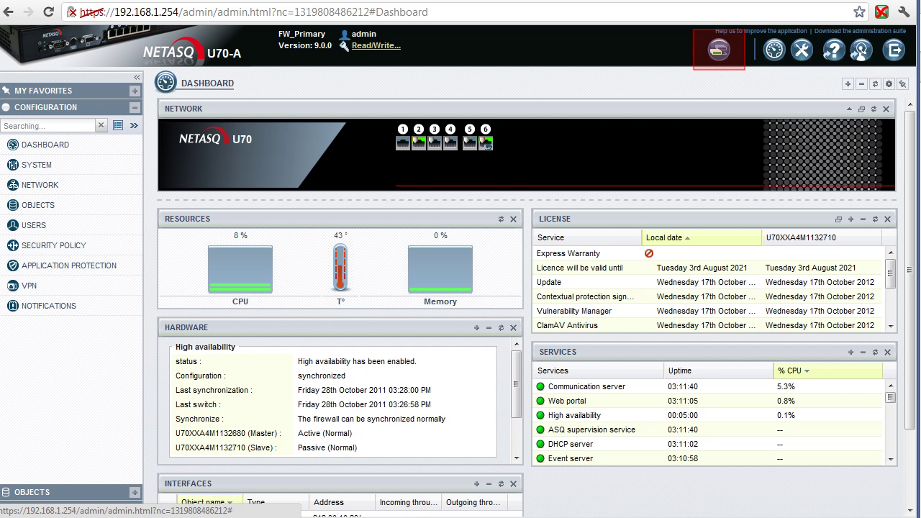